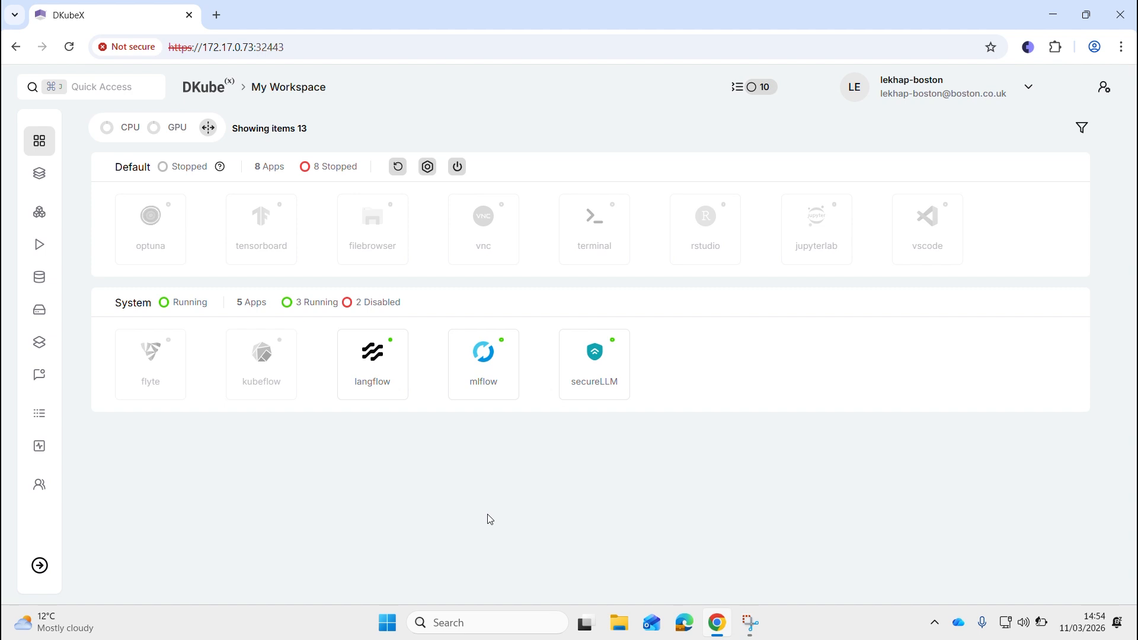
Start a new dataset named Neuropoc with publishing enabled and continue to its file upload stage
click(52, 278)
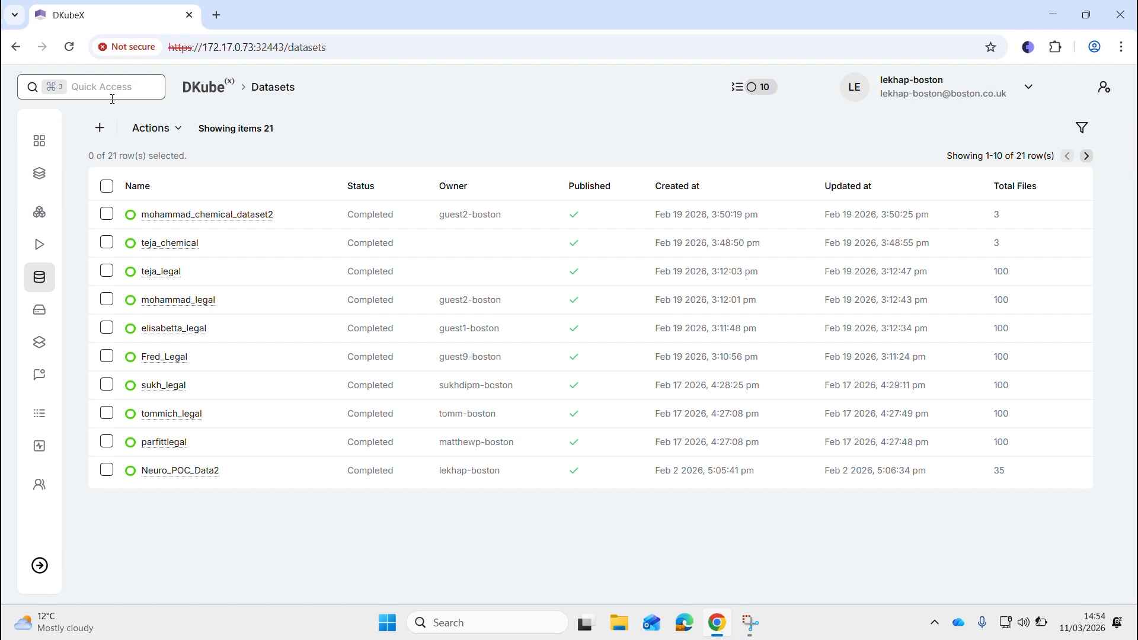
click(100, 128)
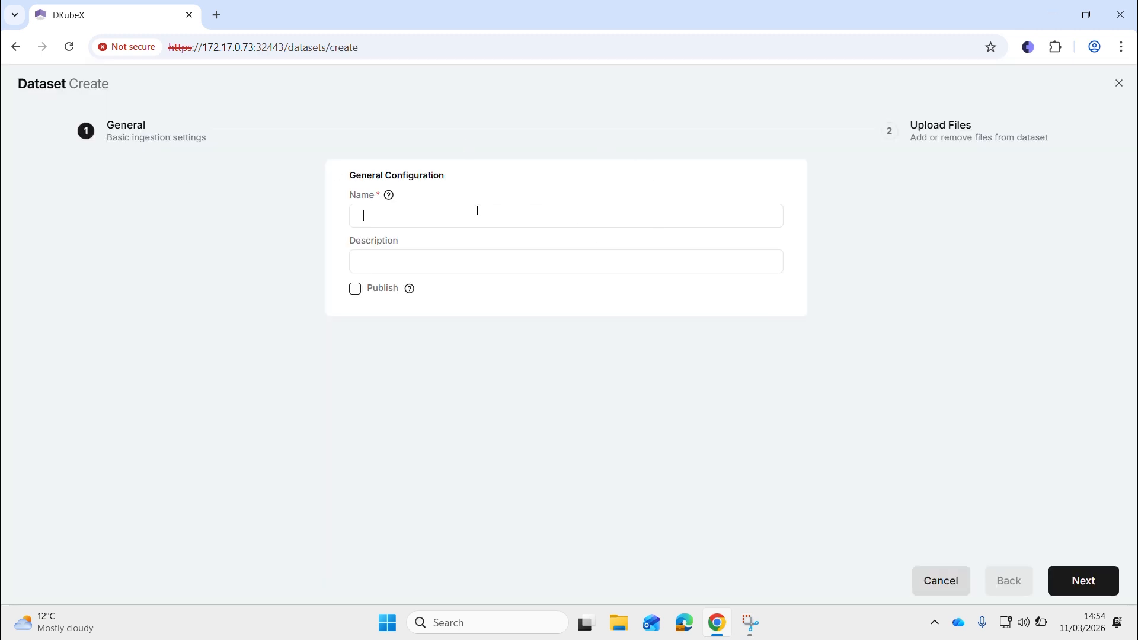
key(Caps_Lock)
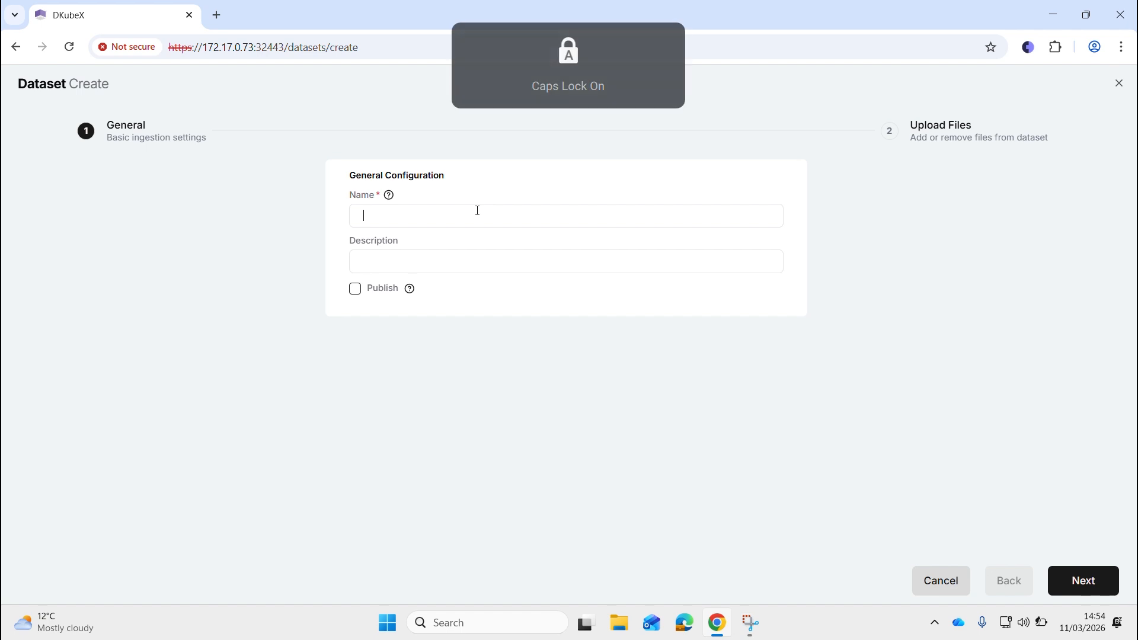
text(N)
key(Caps_Lock)
text(europoc)
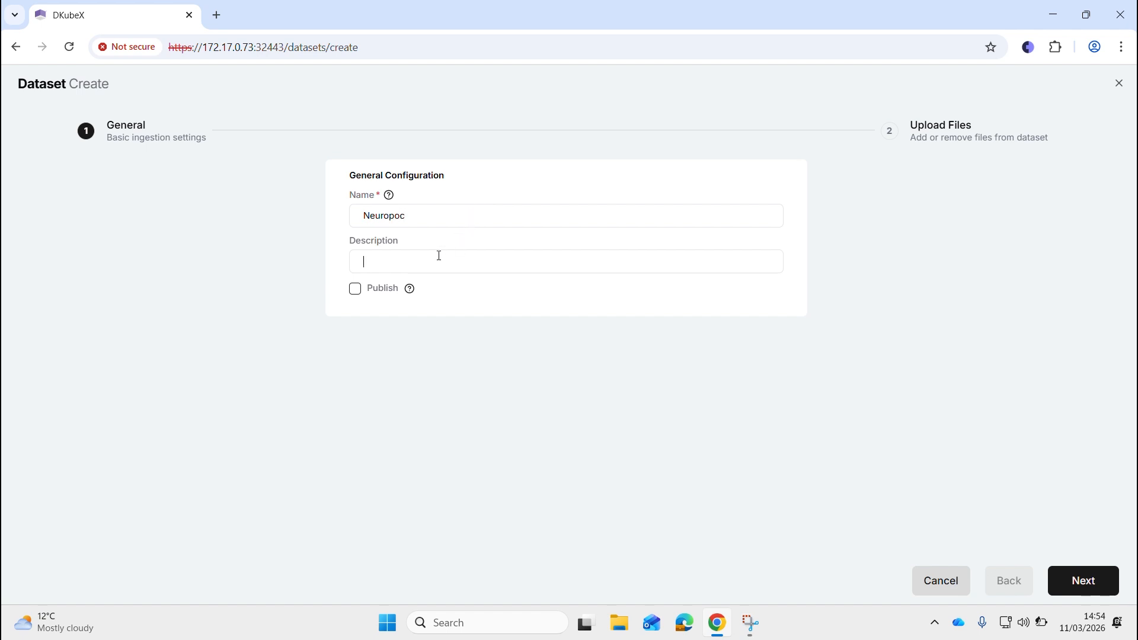
click(357, 291)
click(1077, 590)
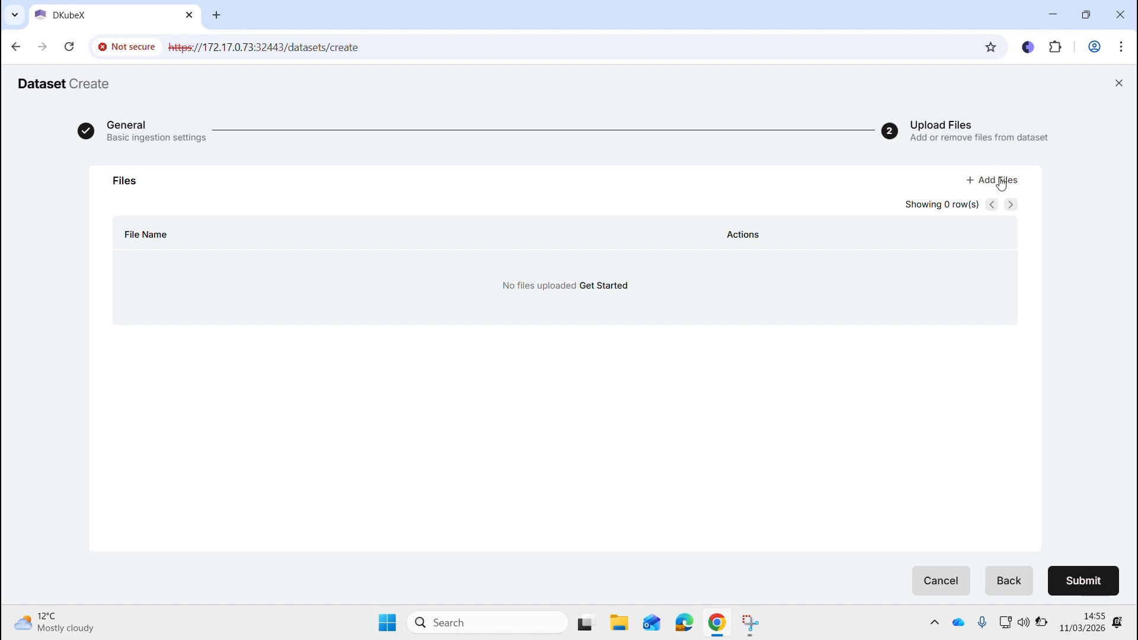
Choose five PDFs from Downloads for the dataset upload, from the Biotech A4 Flyer for Chesterford Research Park through NVIDIA Superpod review (3)
click(1002, 182)
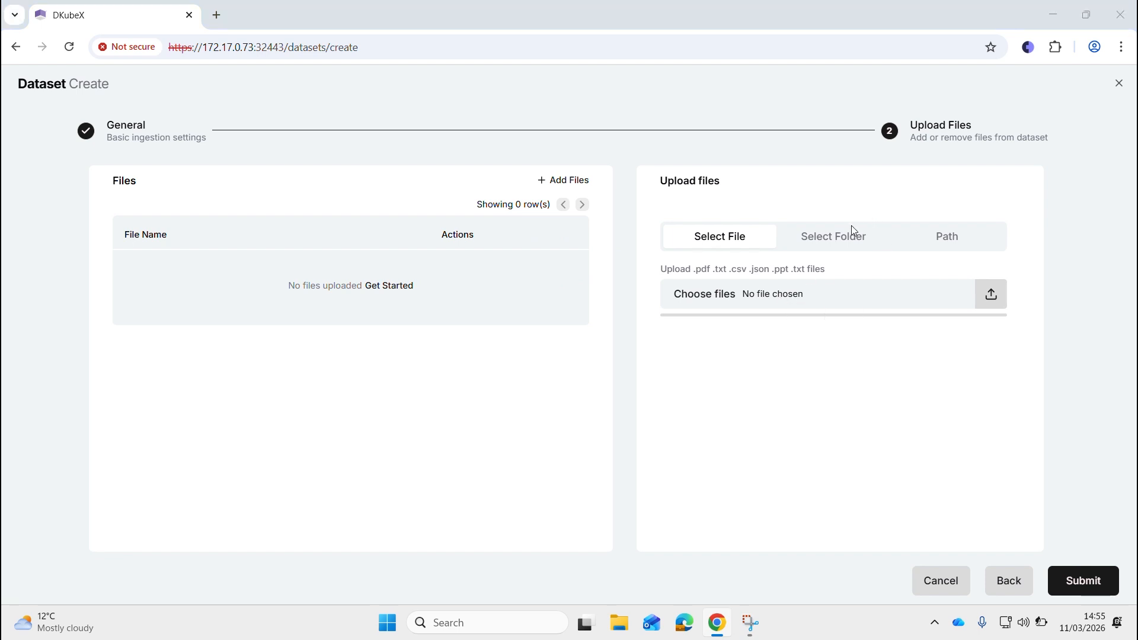
click(886, 306)
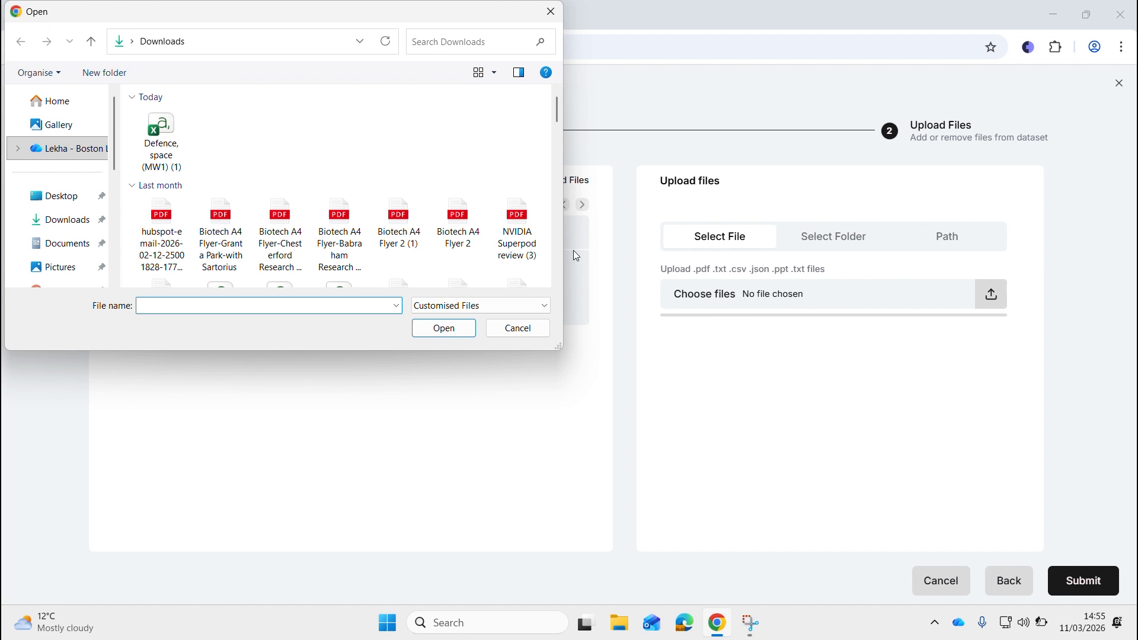
drag(256, 177, 509, 273)
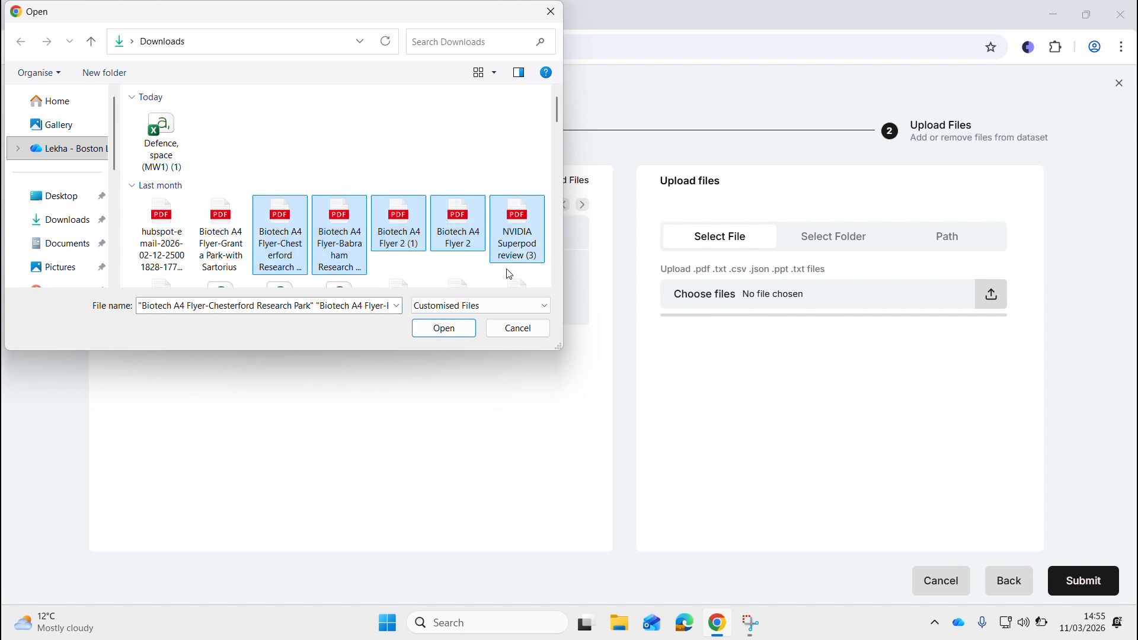
click(440, 329)
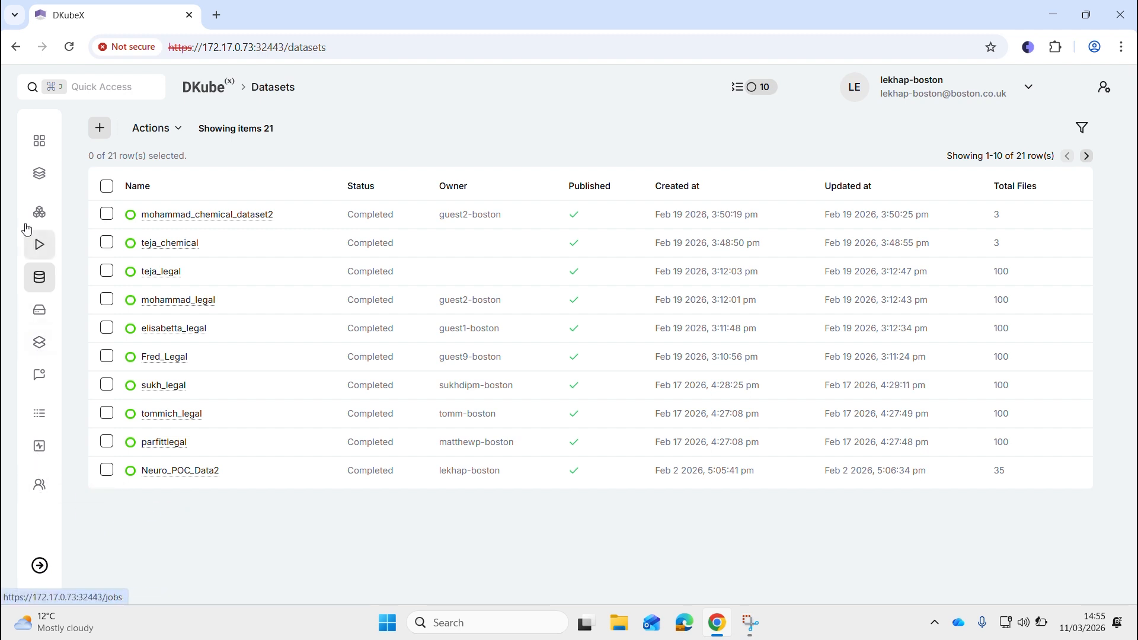
Start a new deployment of type LLM and name it neurobot
click(45, 360)
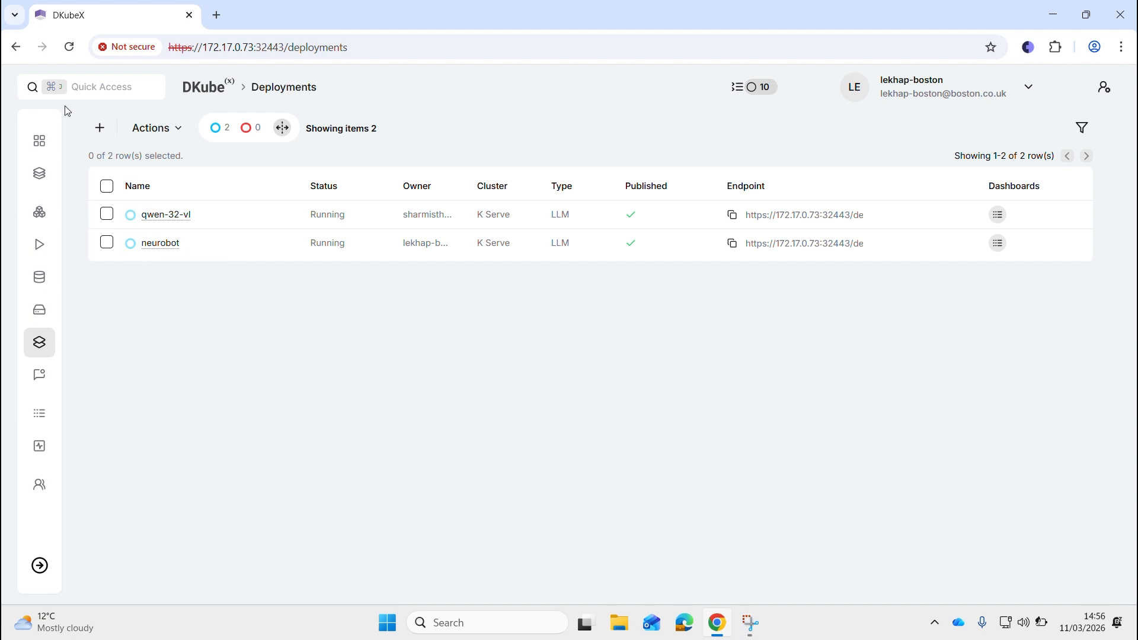
click(100, 128)
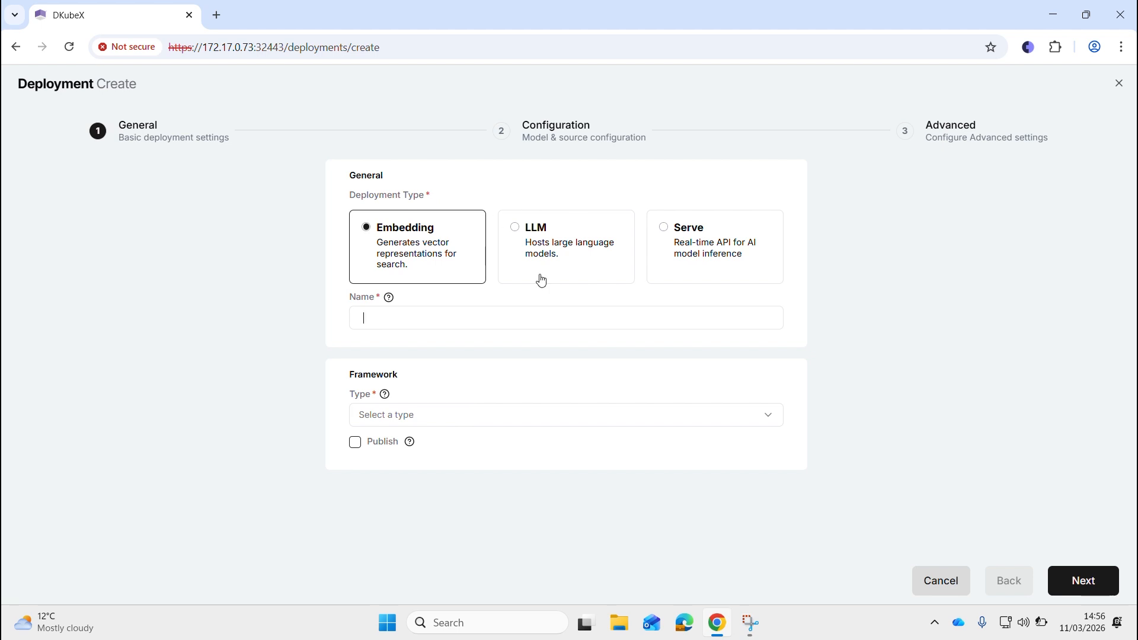
click(584, 274)
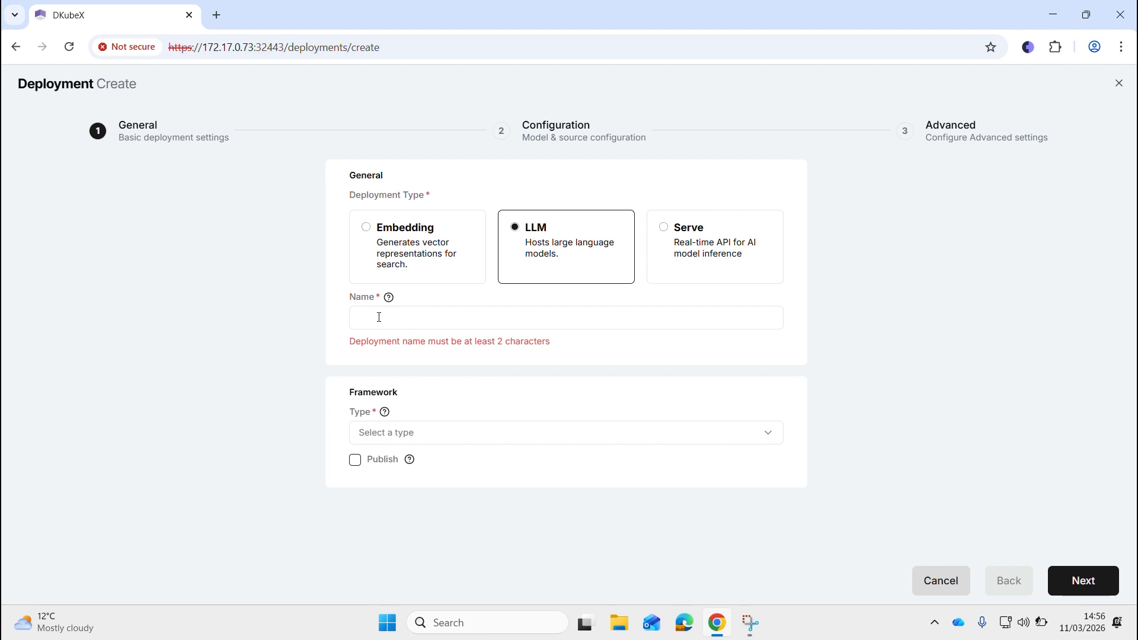
text(neurobot)
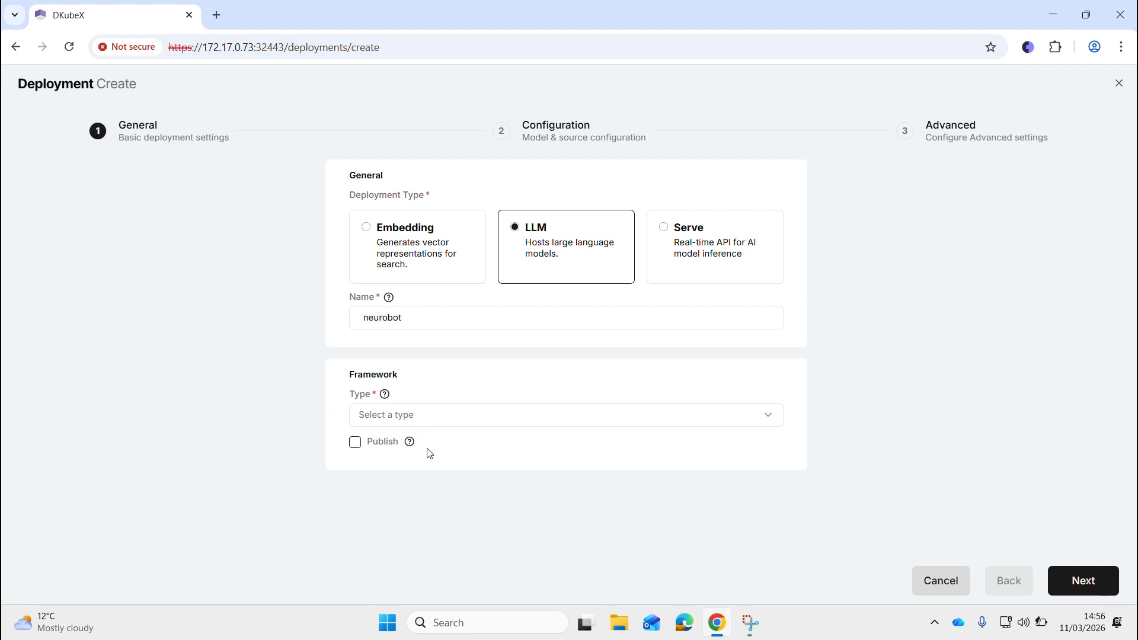
Set the deployment framework to Kserve on the NVIDIA-A100-80GB-PCIe instance, enable publishing, and continue to the model configuration
click(425, 416)
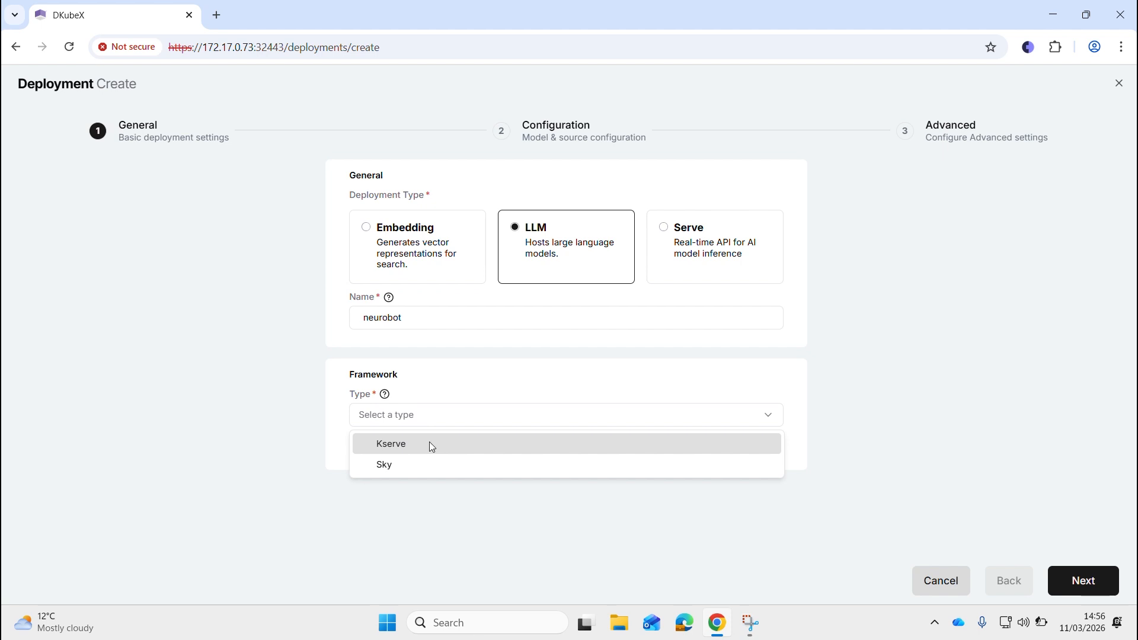
click(425, 442)
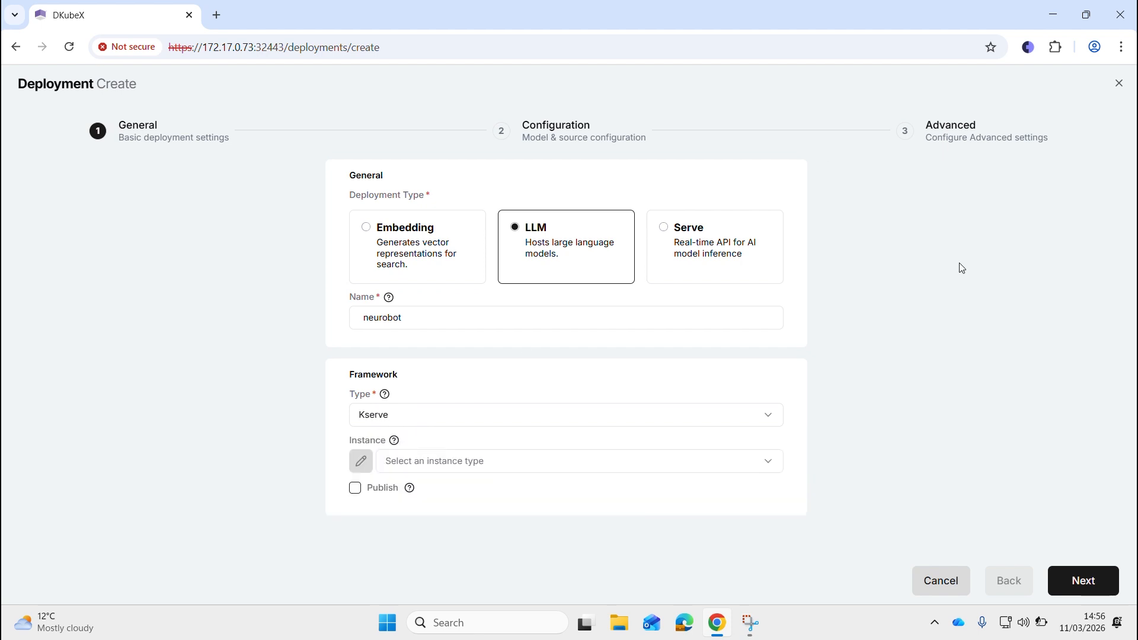
click(448, 463)
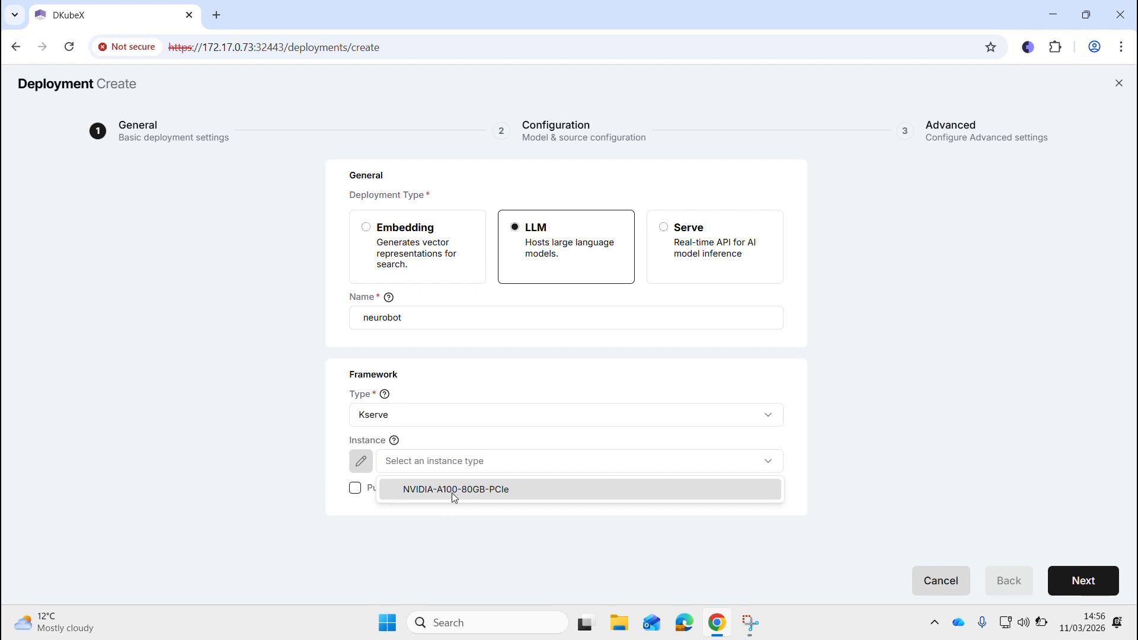
click(544, 494)
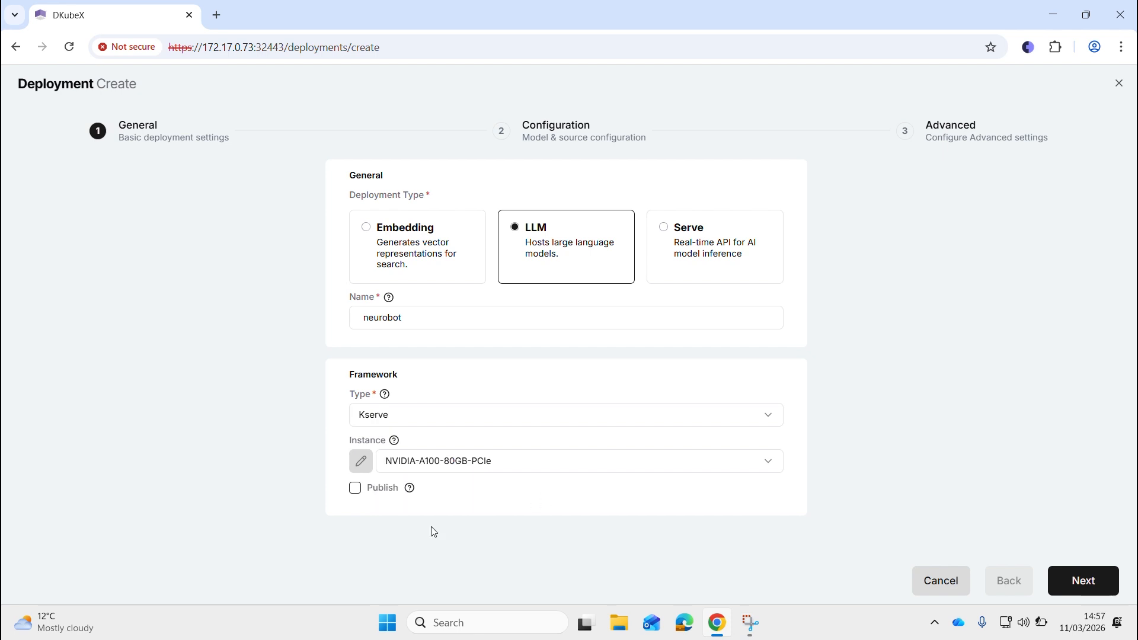
click(356, 489)
click(1082, 581)
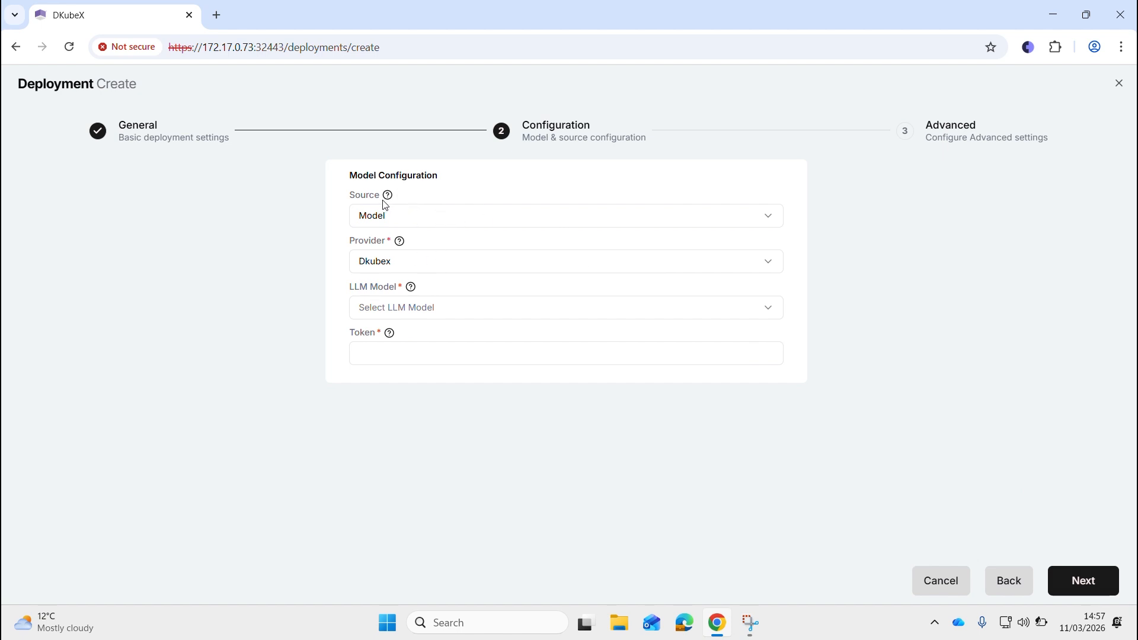
Choose meta-llama/Meta-Llama-3.1-8B-Instruct as the deployment's LLM model and close the deployment form without submitting it
click(464, 224)
click(464, 223)
click(444, 226)
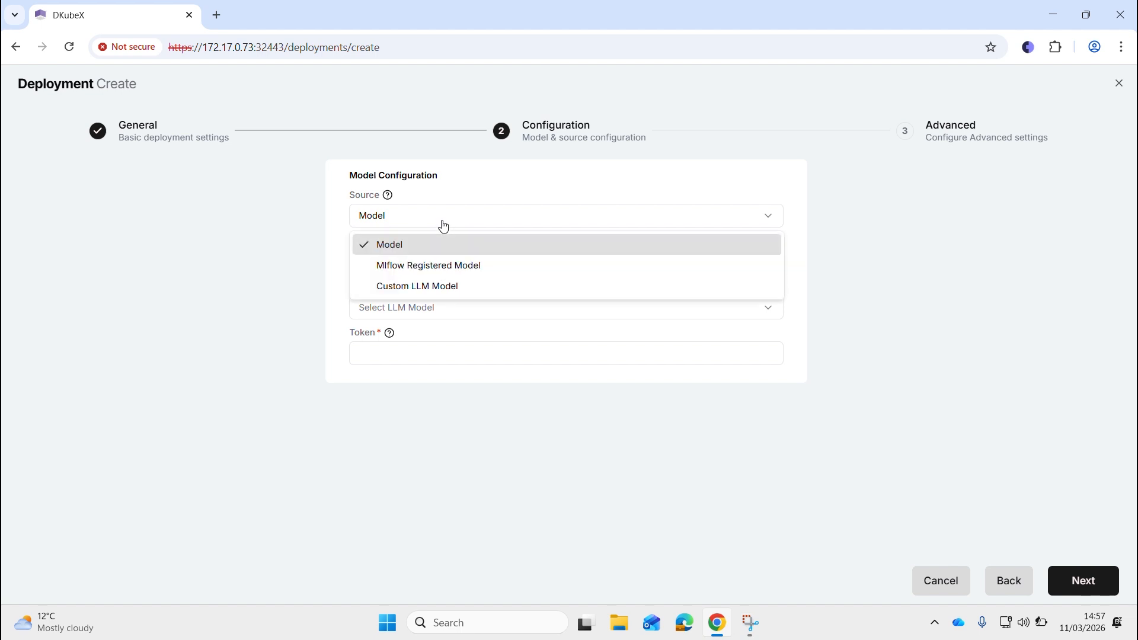
click(443, 226)
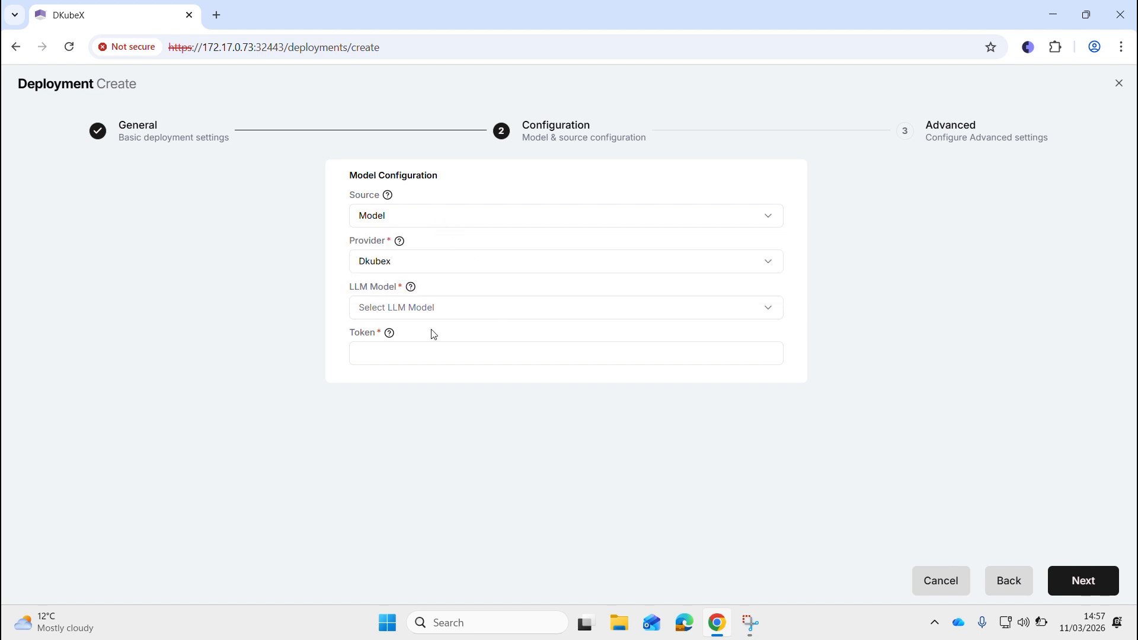
click(476, 319)
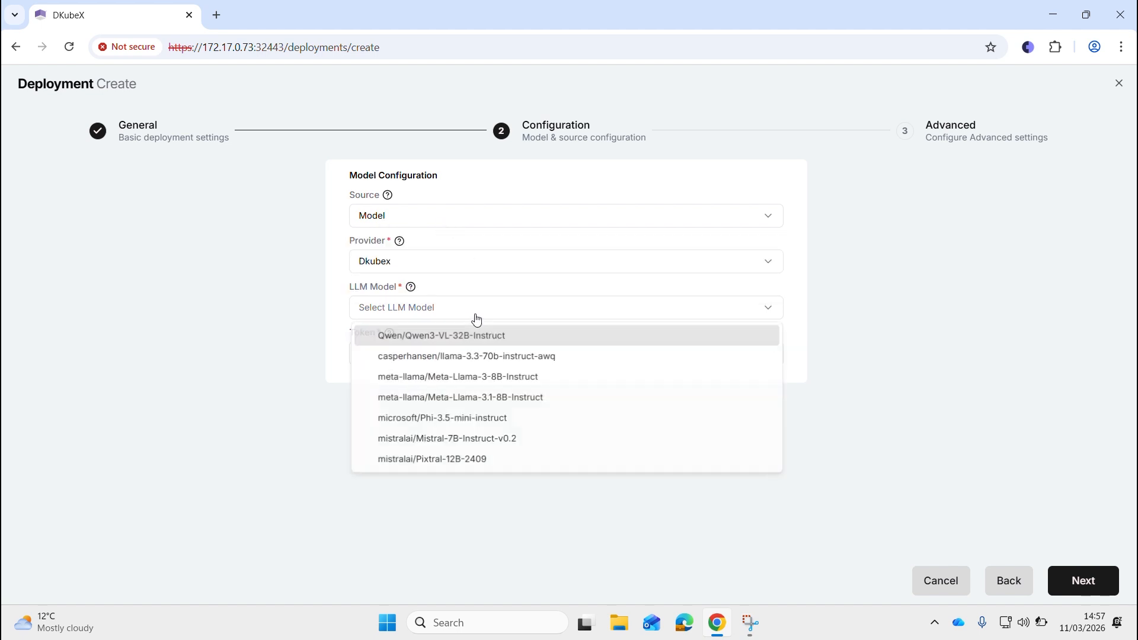
click(521, 403)
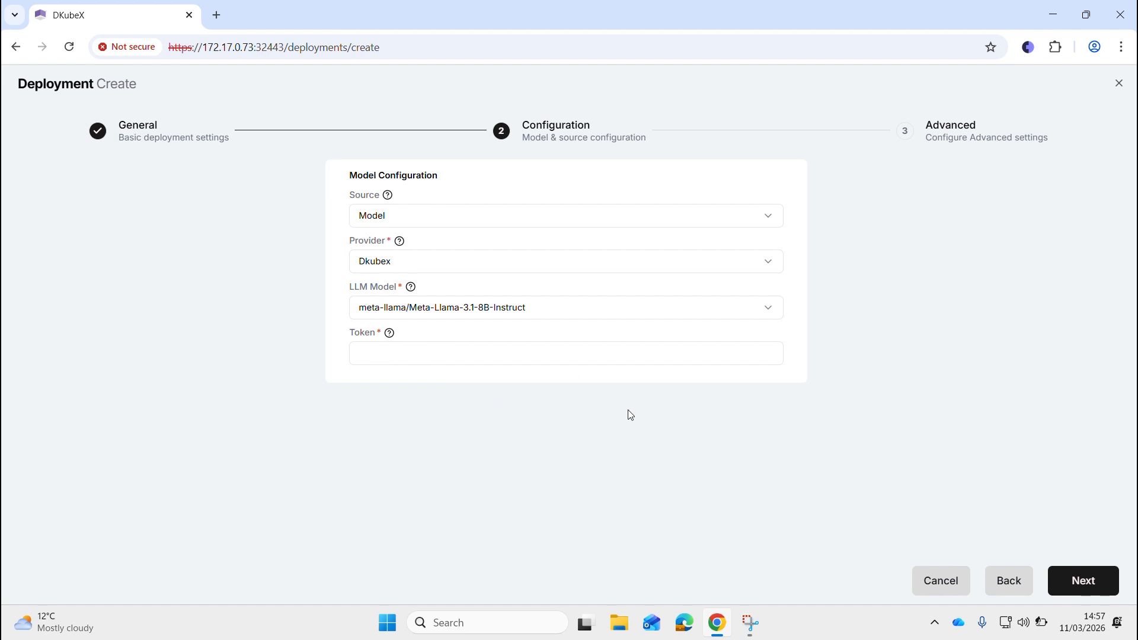
click(1086, 584)
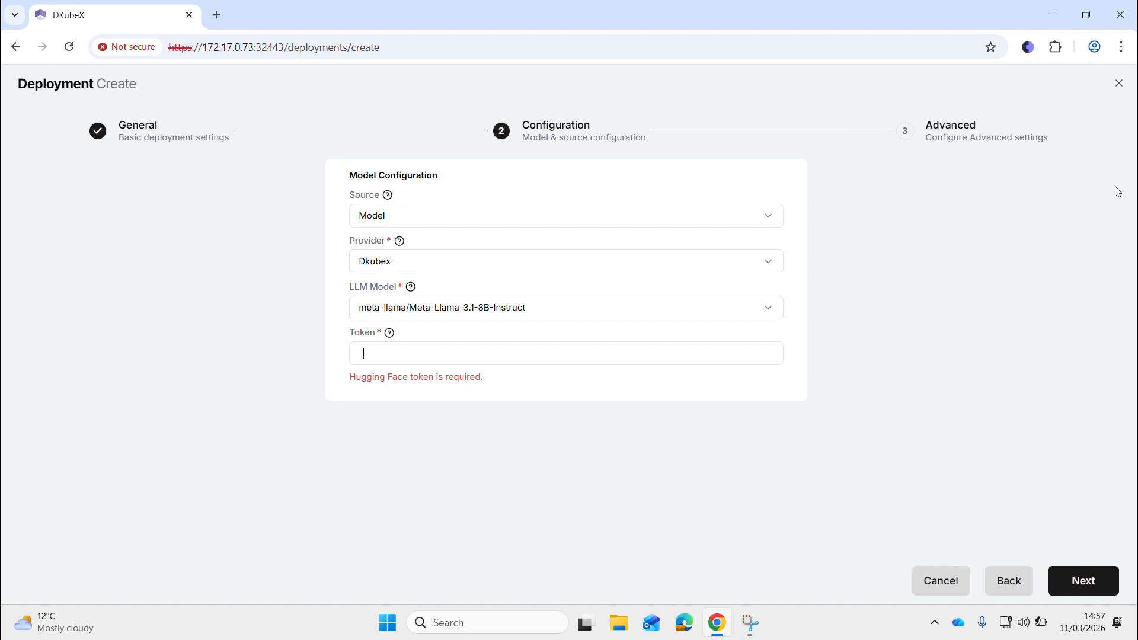
click(1120, 83)
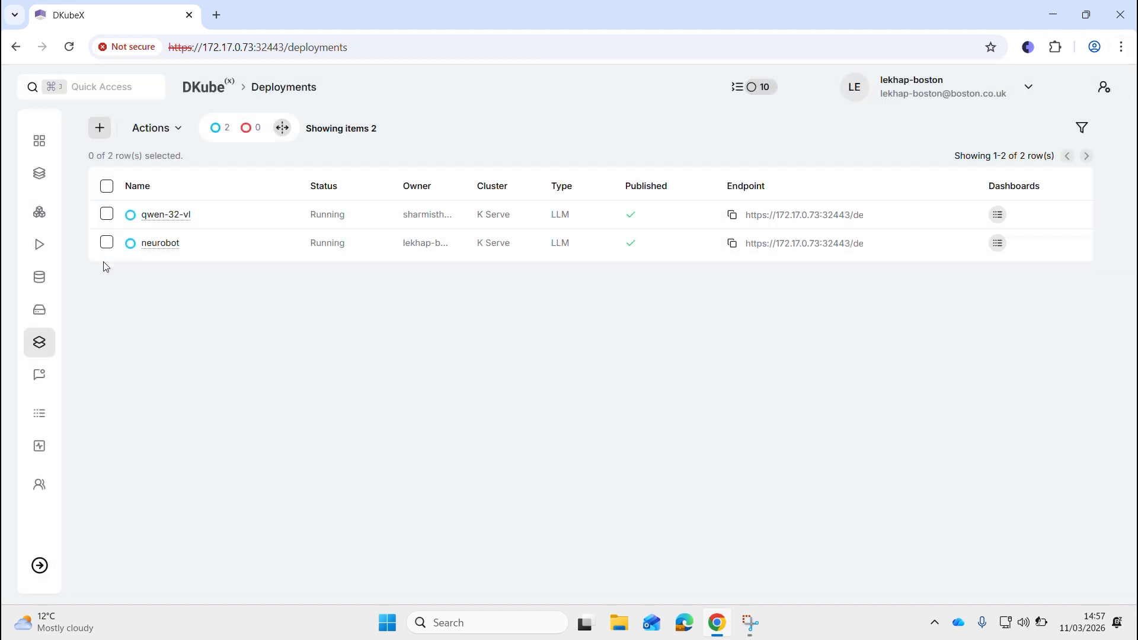
Start a new application named neurobot and continue to its image configuration
click(44, 184)
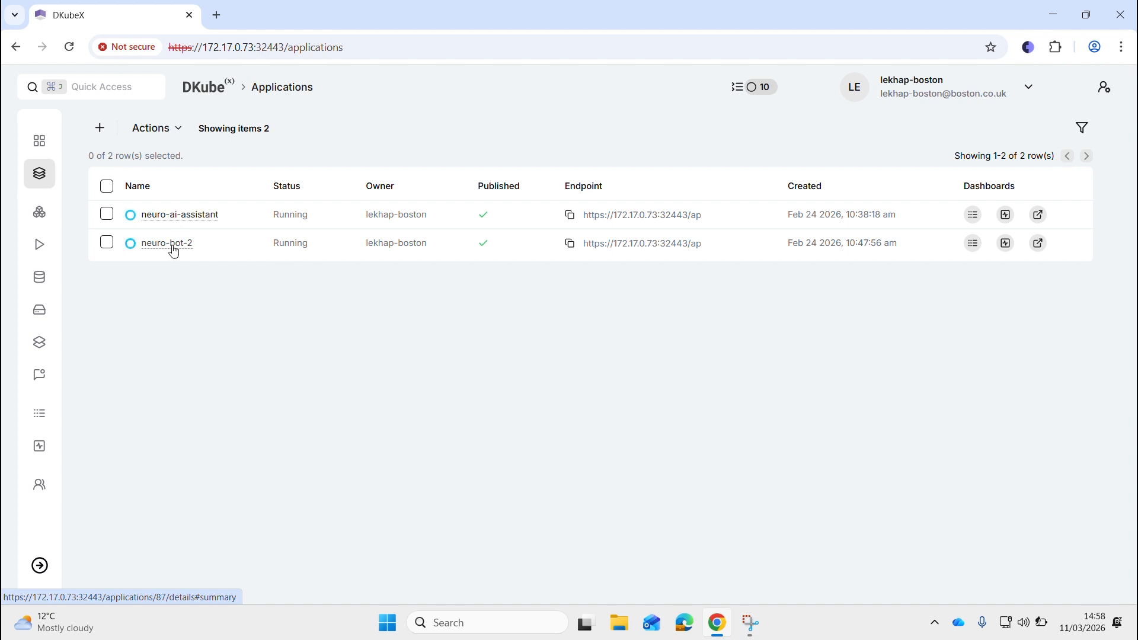
click(100, 128)
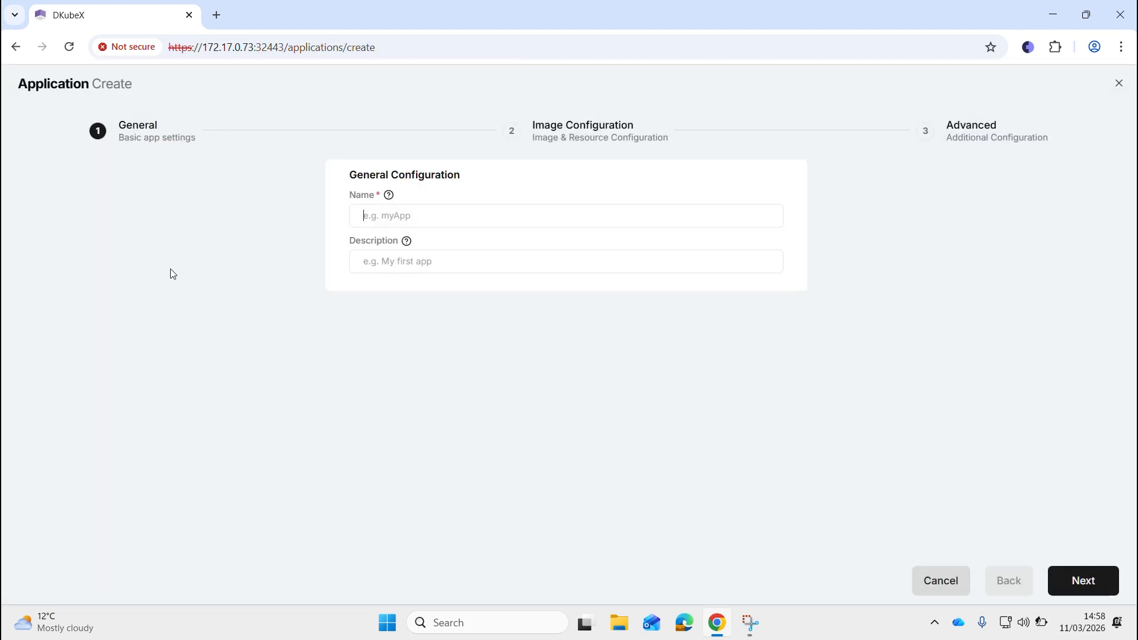
click(435, 223)
text(neurobot)
click(1082, 582)
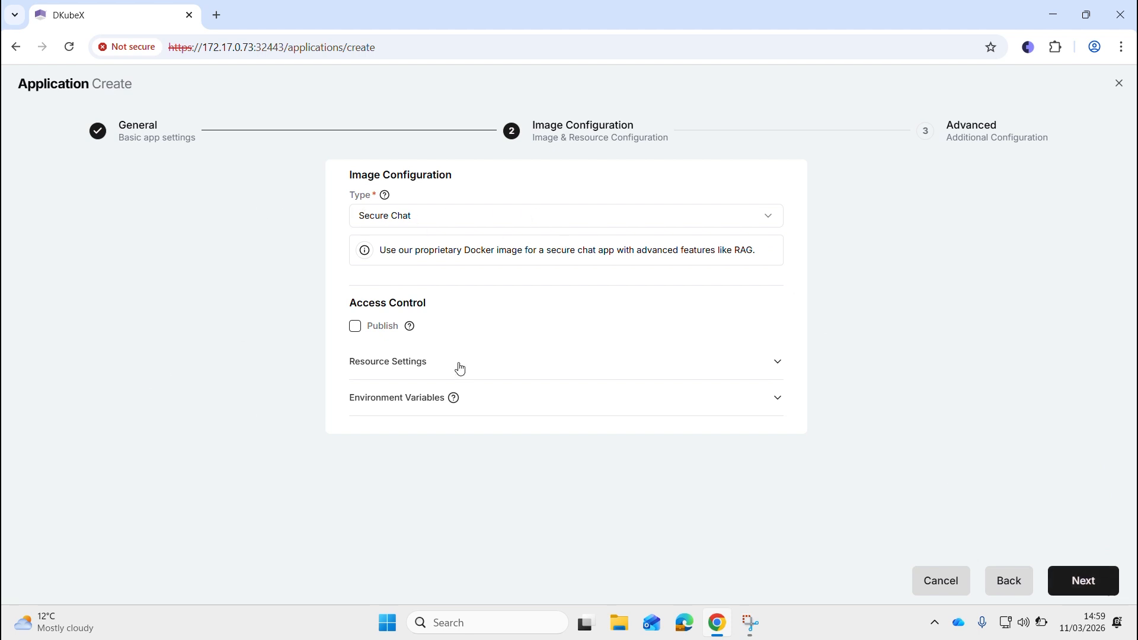
Enable publishing for the Secure Chat application, set its GPU count to 1, and continue to the advanced configuration
click(357, 326)
click(523, 372)
scroll(650, 363, down, 1)
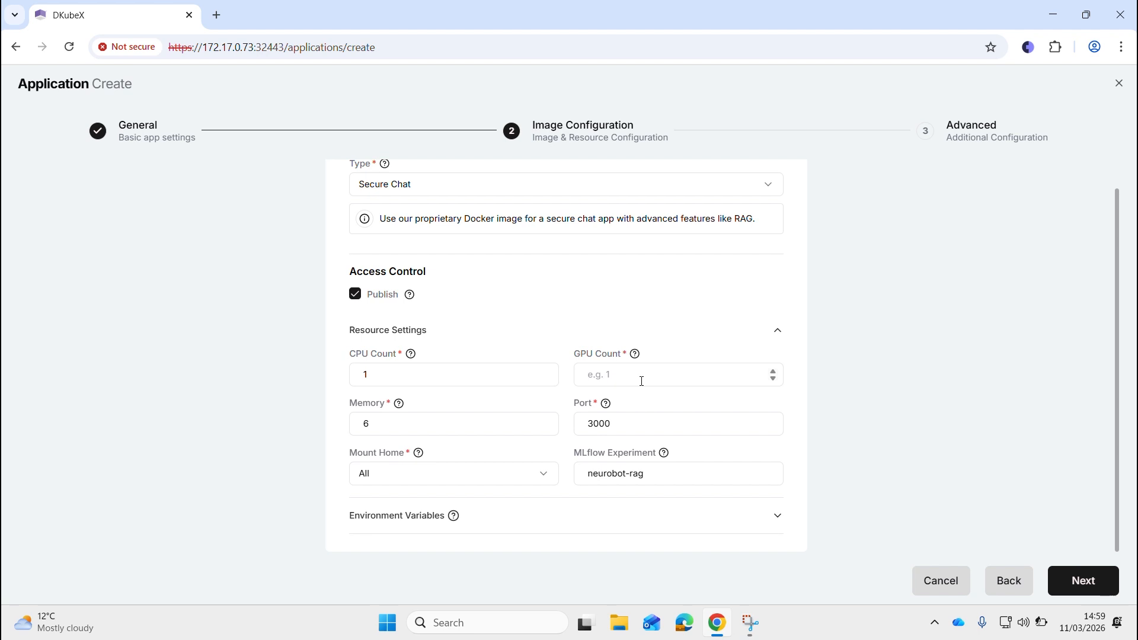
text(1)
click(487, 525)
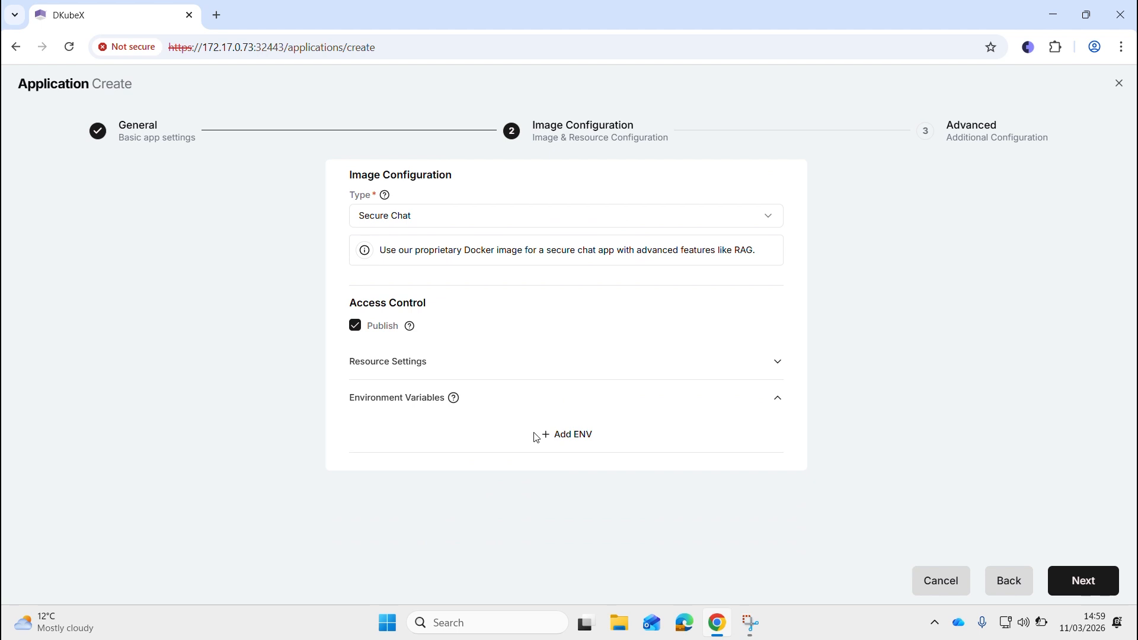
click(511, 370)
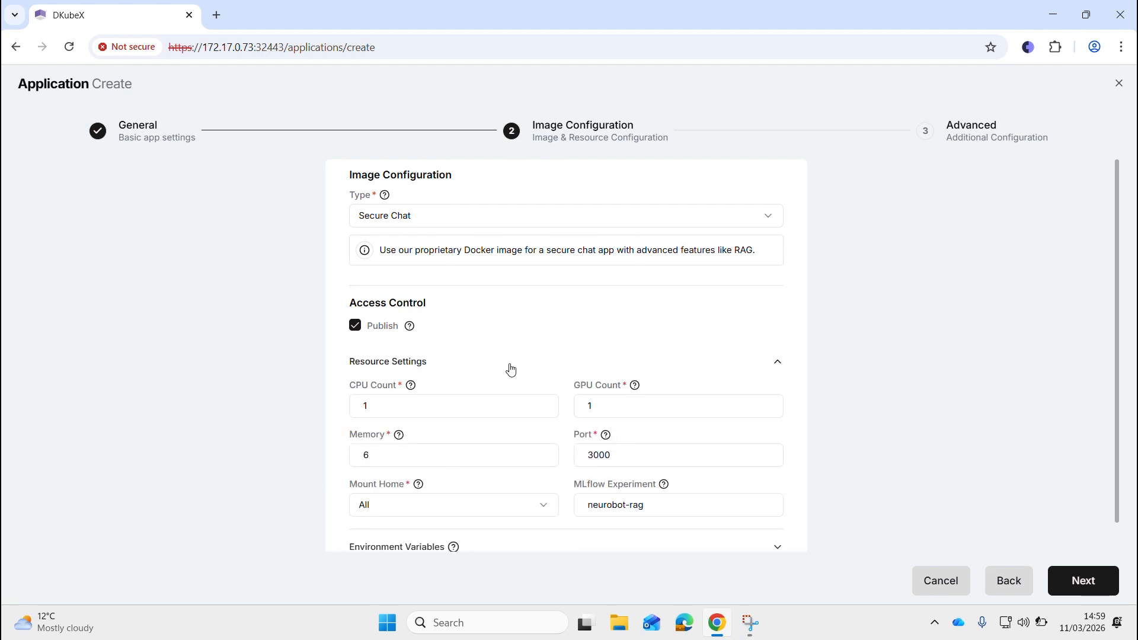
click(511, 370)
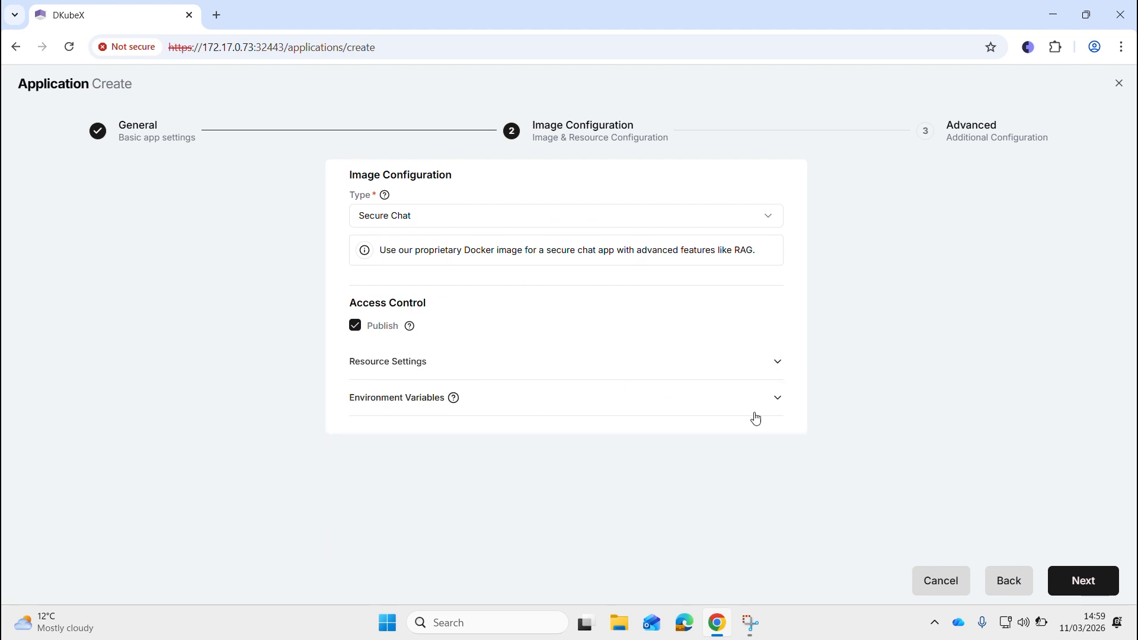
click(1109, 584)
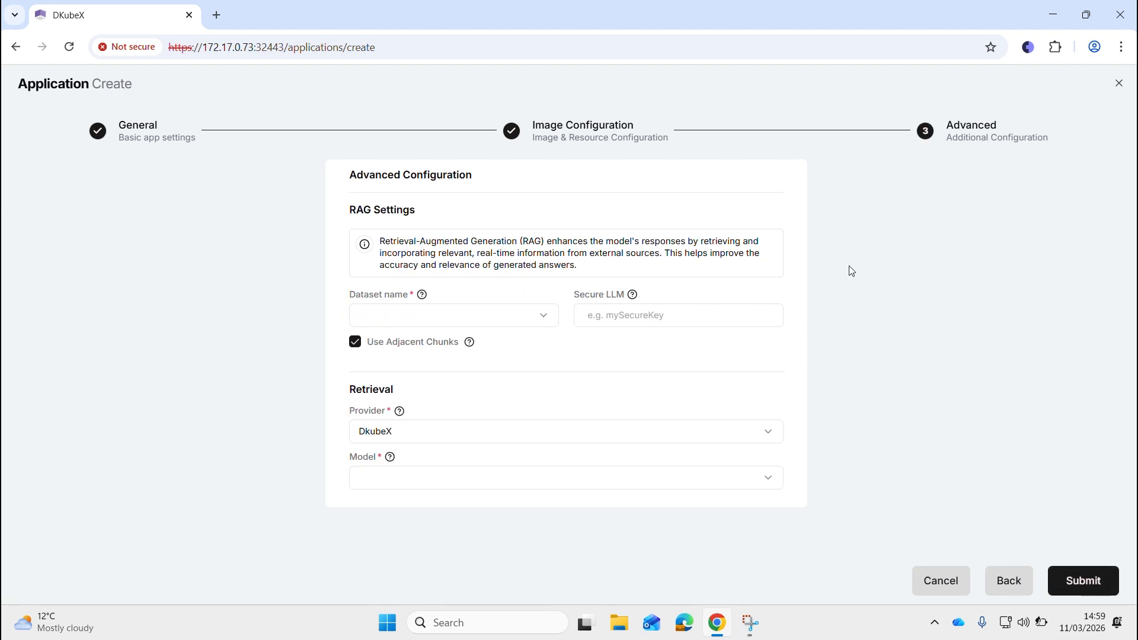
Select Neuro_POC_Data2 as the dataset in the application's RAG settings
click(443, 311)
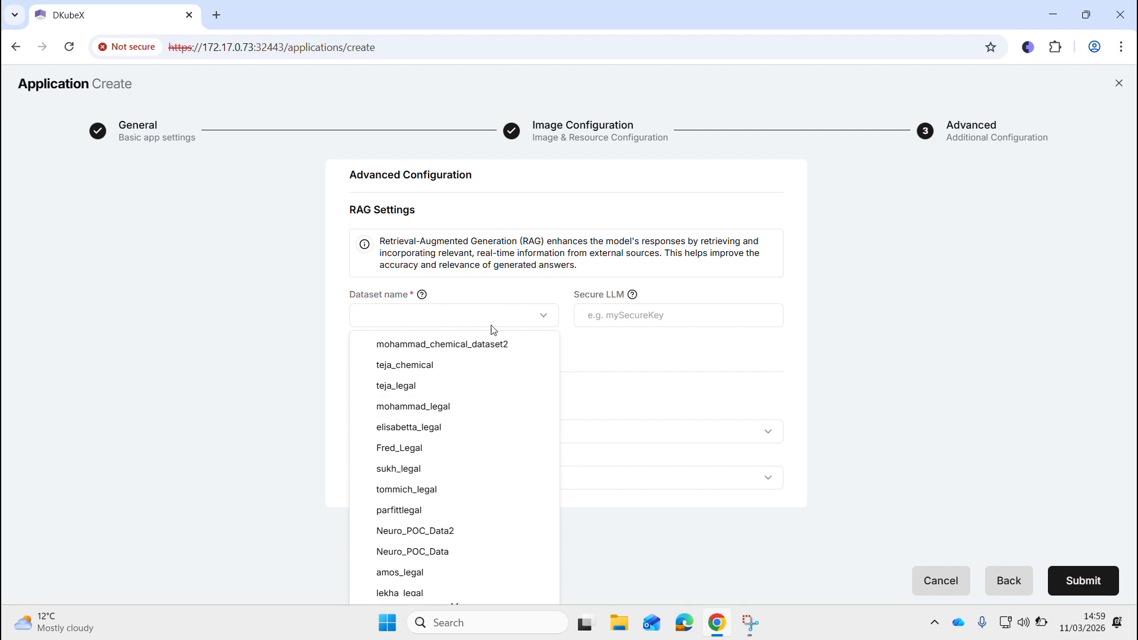
scroll(456, 469, down, 3)
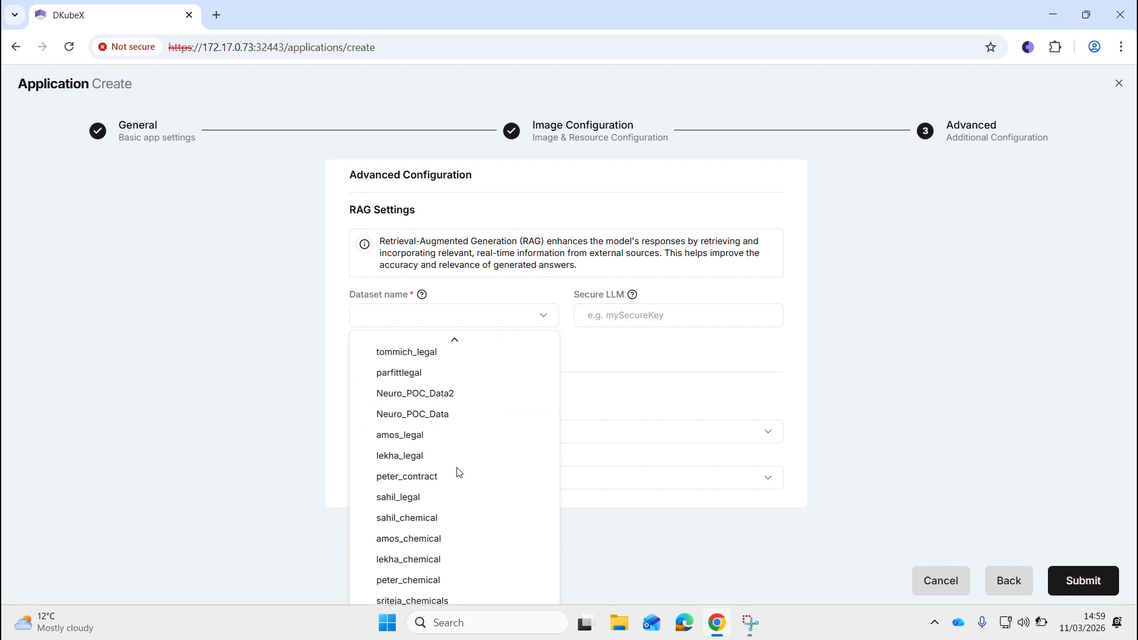
click(482, 395)
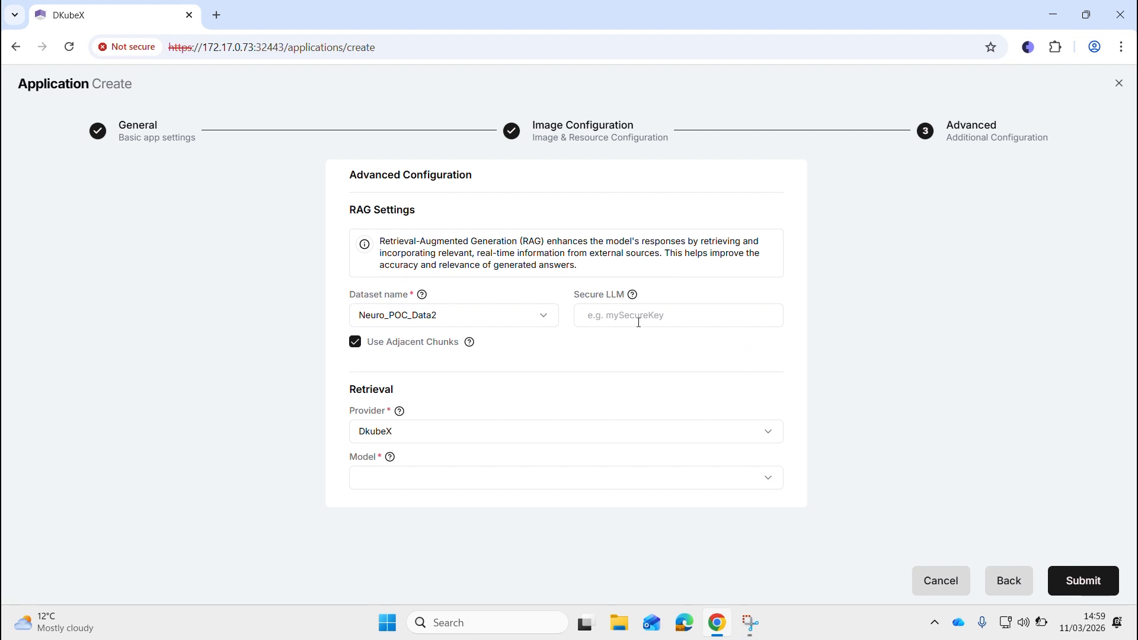
Choose neurobot as the retrieval model in the application's advanced configuration and close the form without submitting it
click(600, 319)
click(419, 474)
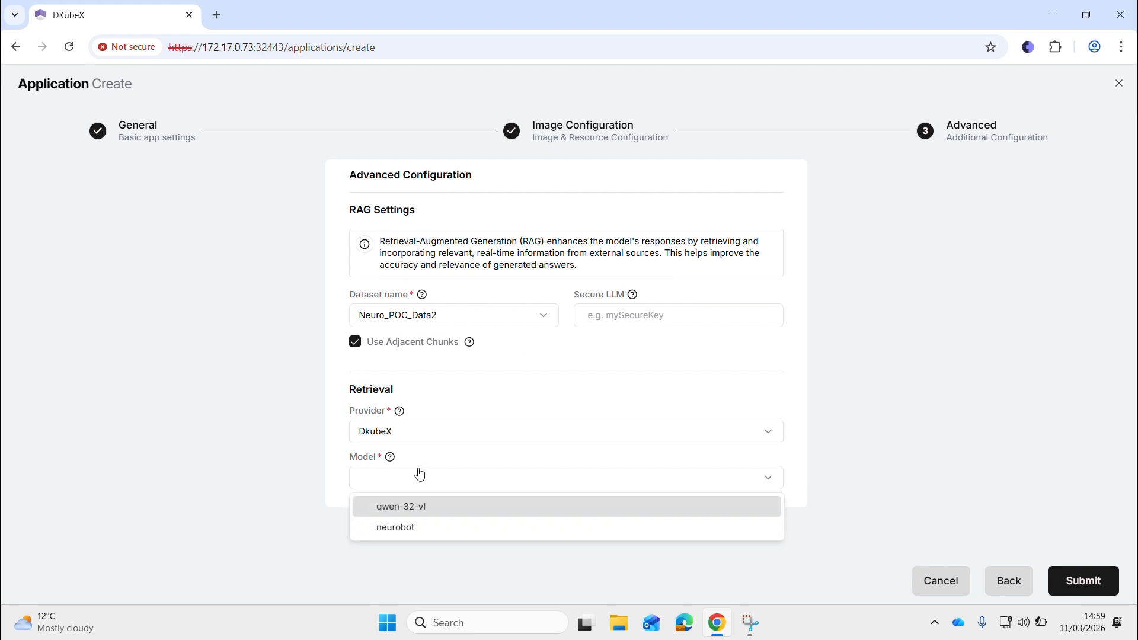
click(437, 533)
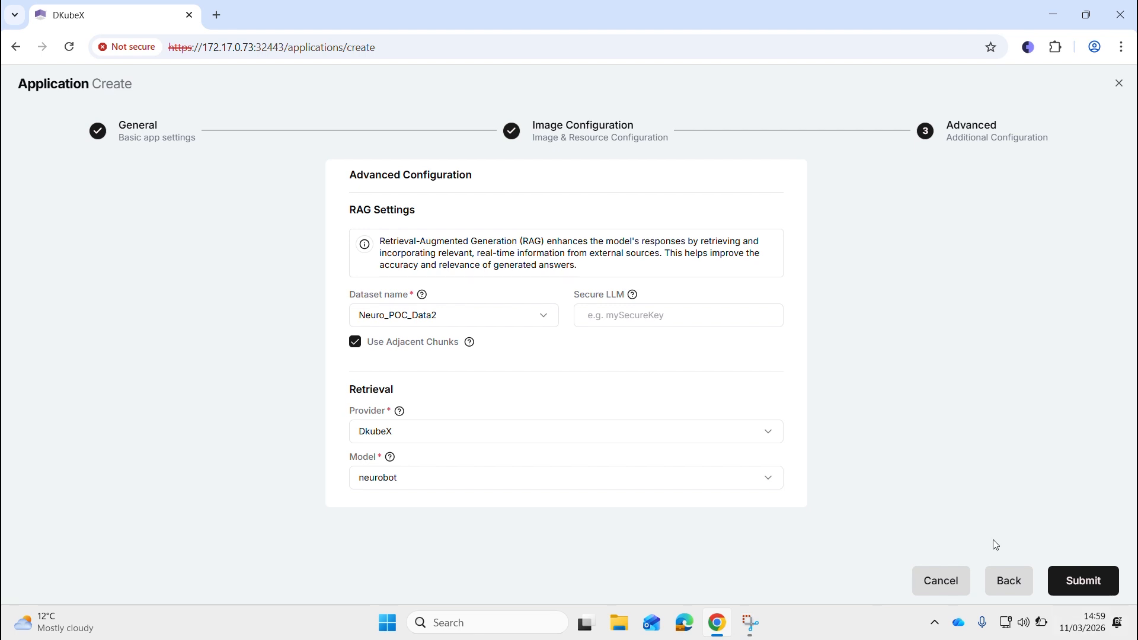
click(1094, 584)
click(1123, 91)
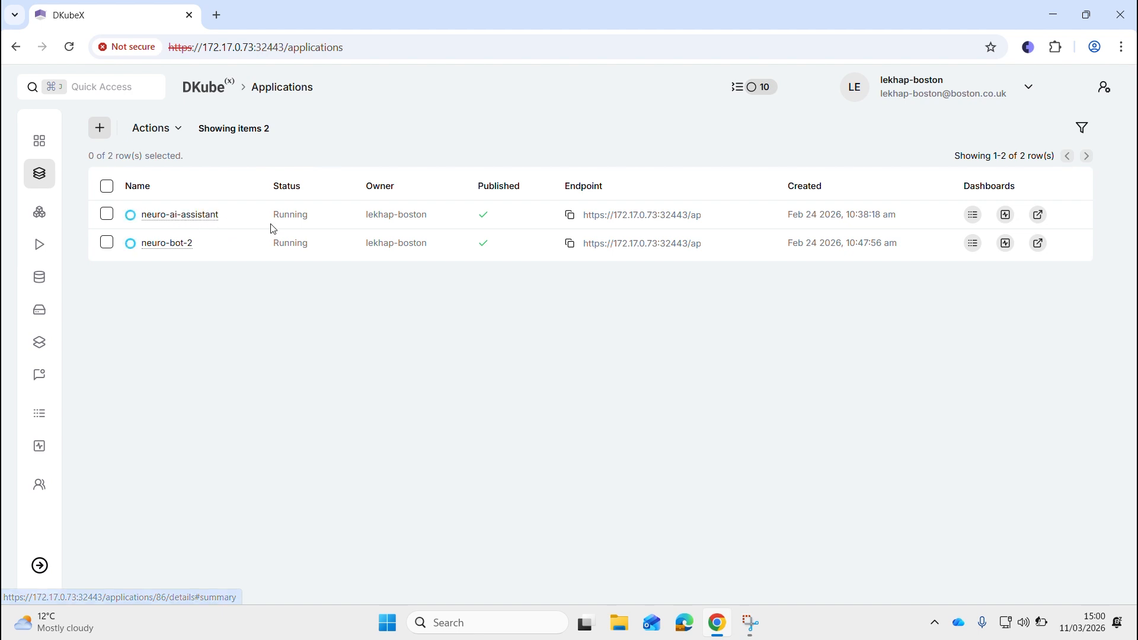
Open the published neuro-ai-assistant application and ask its chatbot "What is huntingtons?"
click(1039, 216)
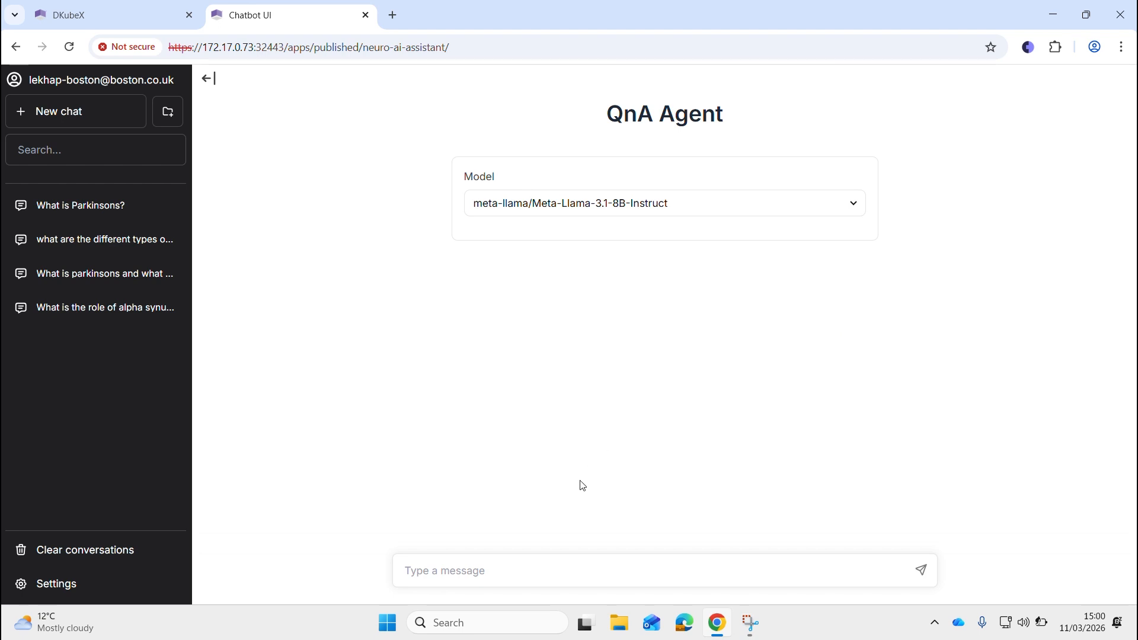
click(484, 563)
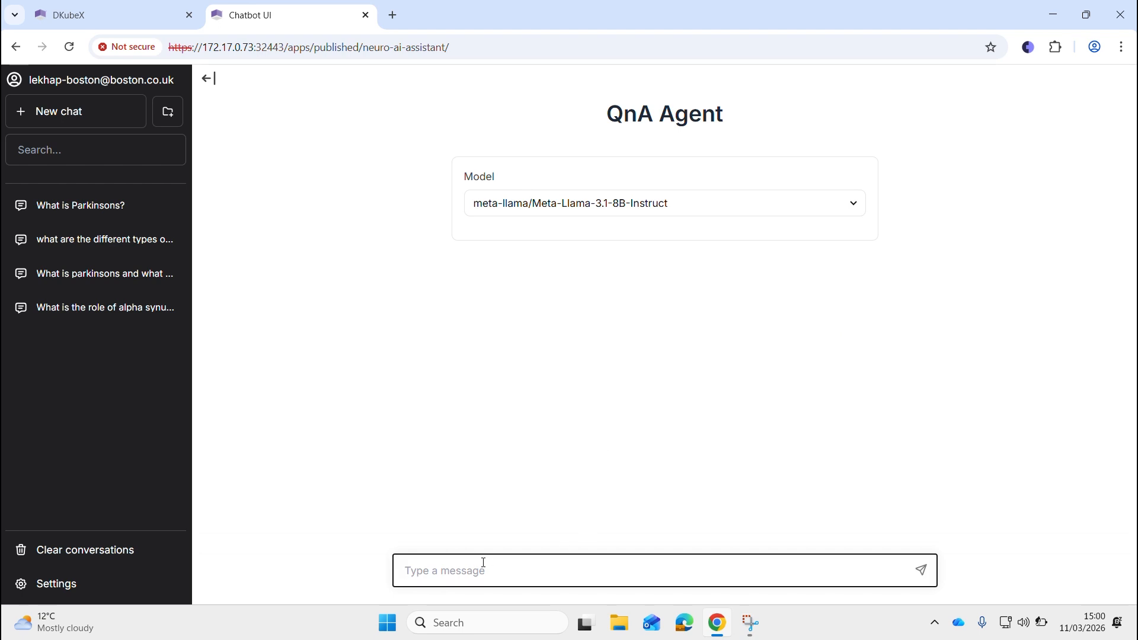
key(Caps_Lock)
text(W)
key(Caps_Lock)
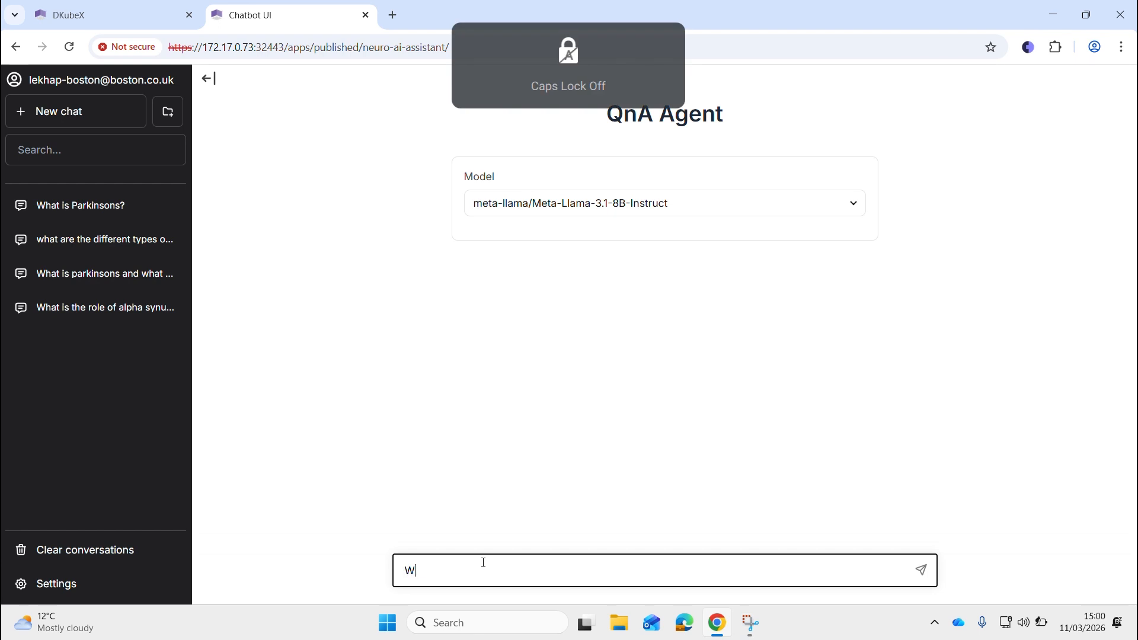
text(hat is hunt)
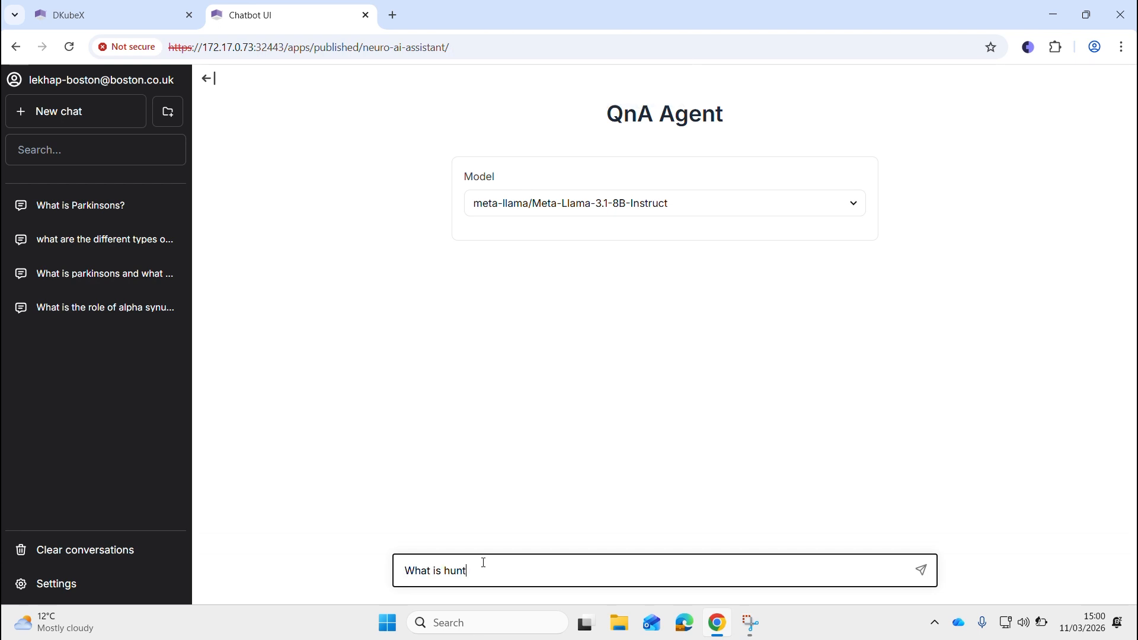
text(ingtona?)
key(Return)
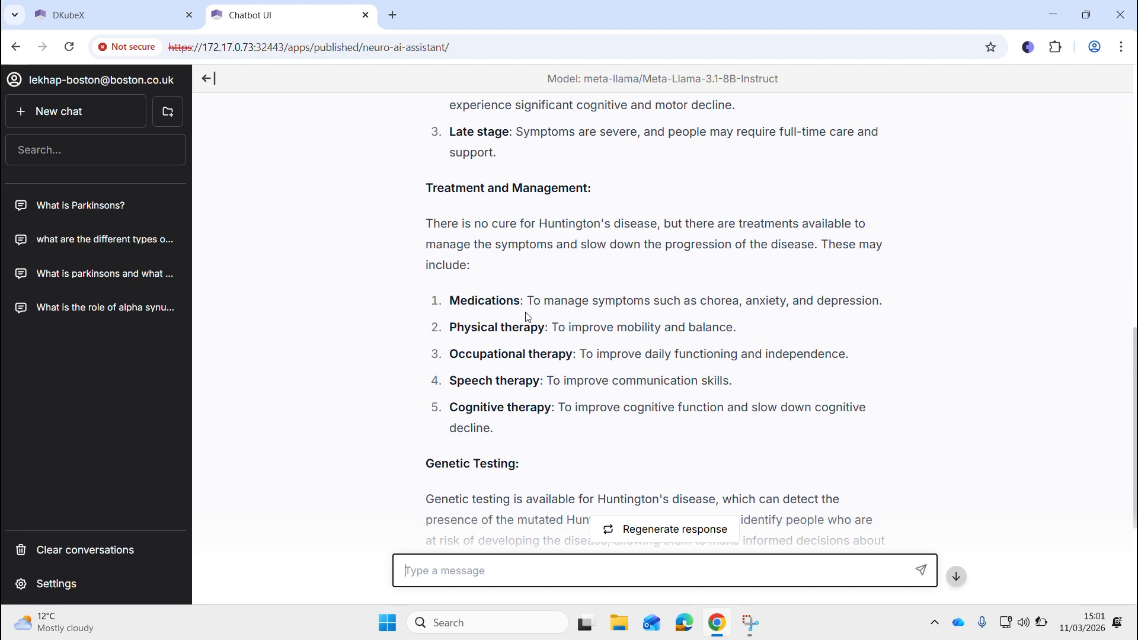
Read through the chatbot's answer on Huntington's disease, from causes and symptoms to treatment and genetic testing
scroll(528, 317, down, 3)
scroll(527, 313, up, 15)
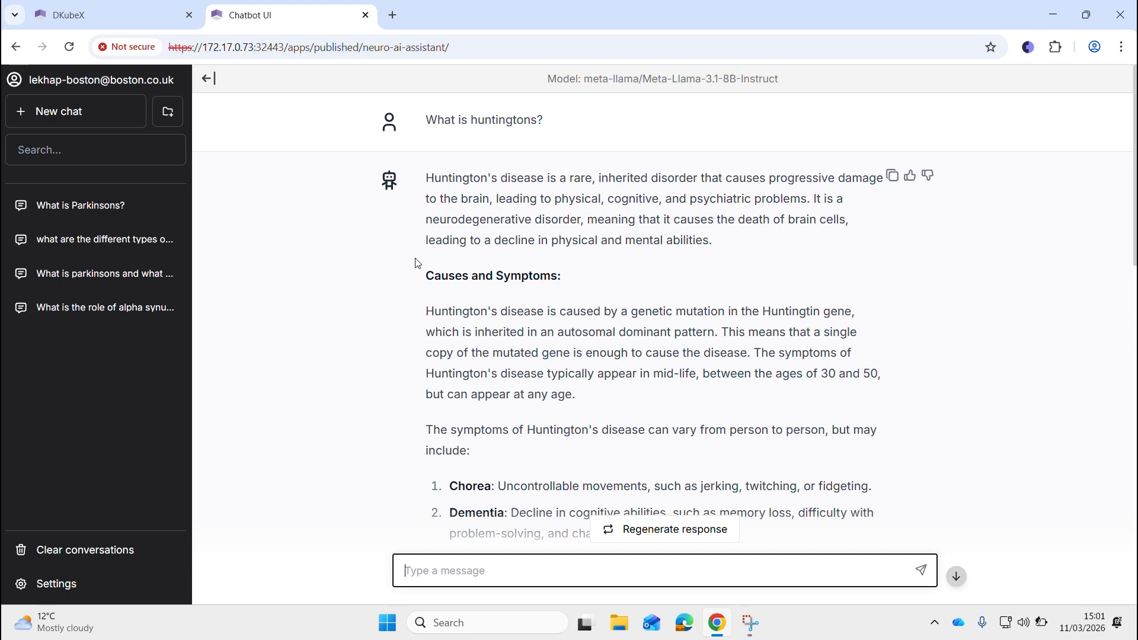
scroll(600, 288, down, 10)
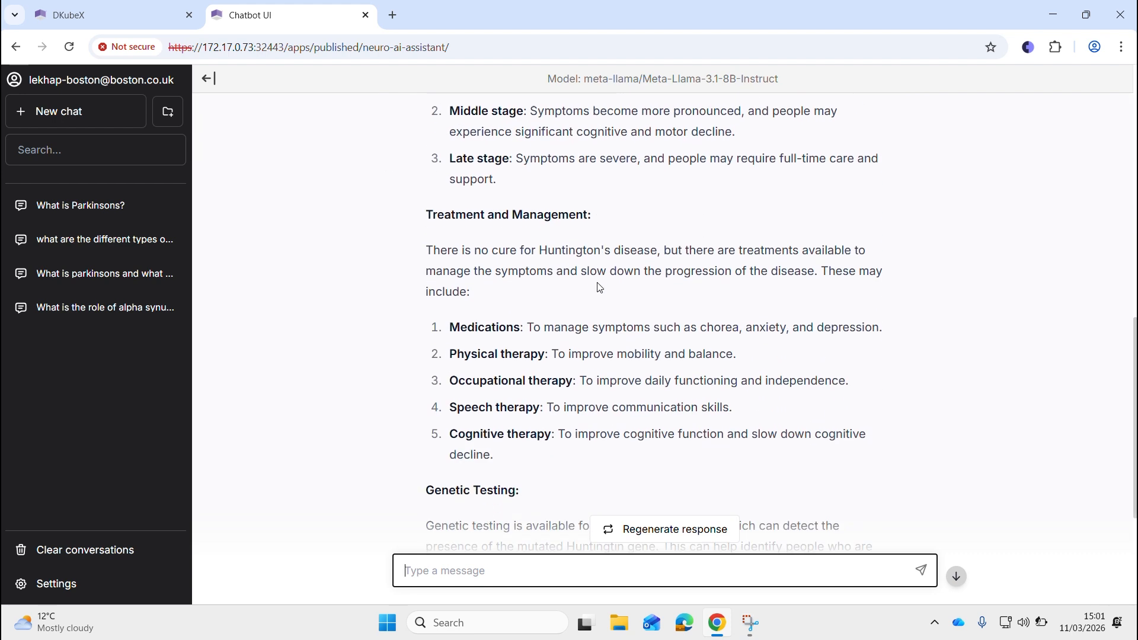
scroll(600, 288, down, 1)
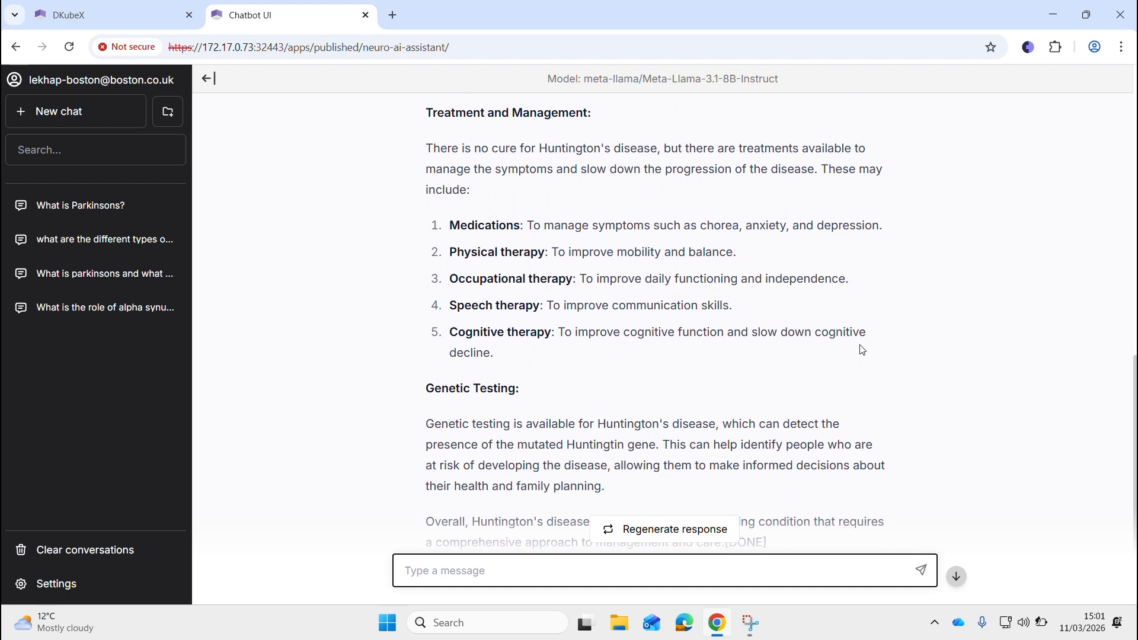
scroll(742, 336, up, 10)
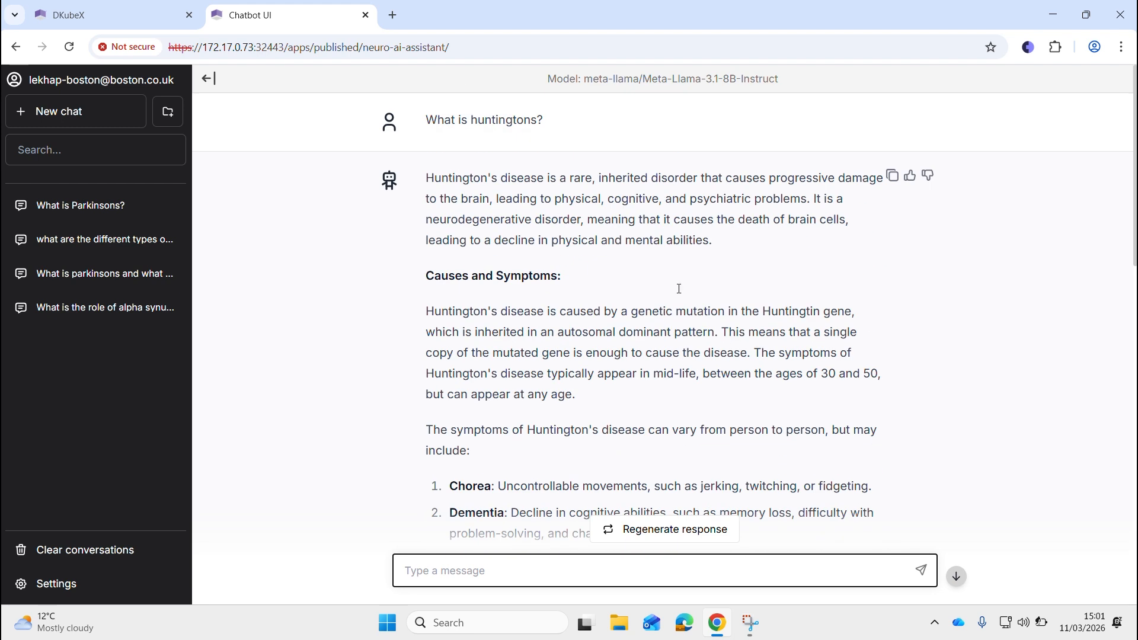